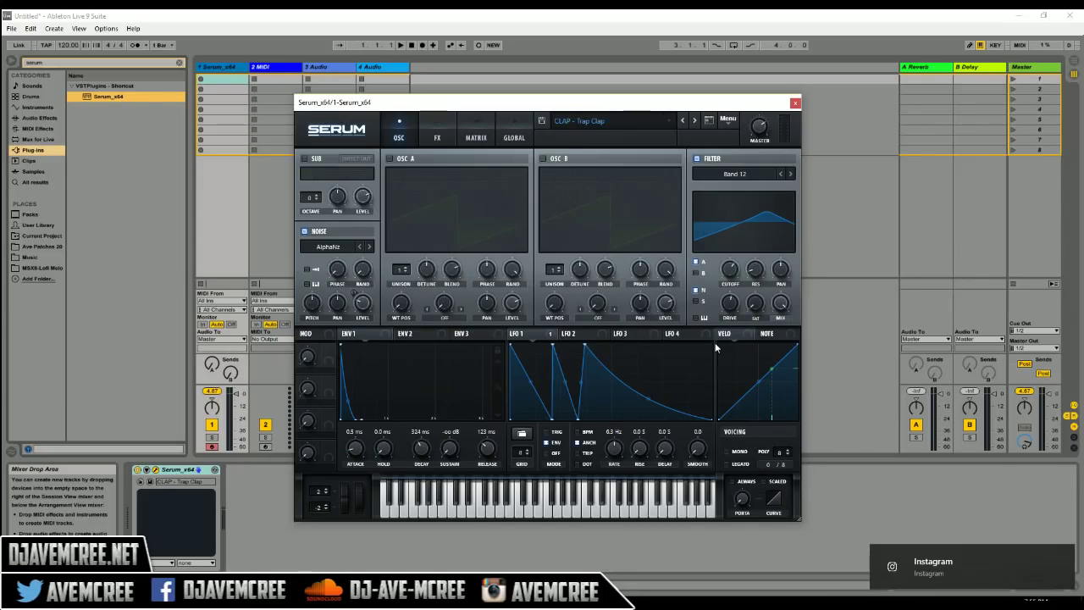
Step: Load Init Preset, disable oscillator A, and enable the noise oscillator with the AlphaNz sample
click(730, 122)
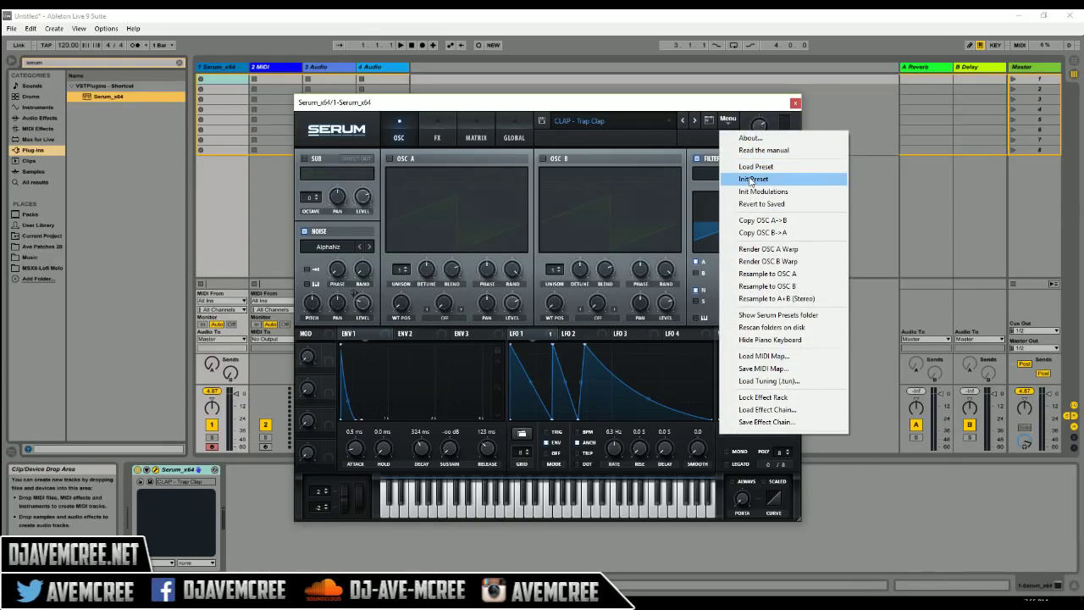
click(751, 180)
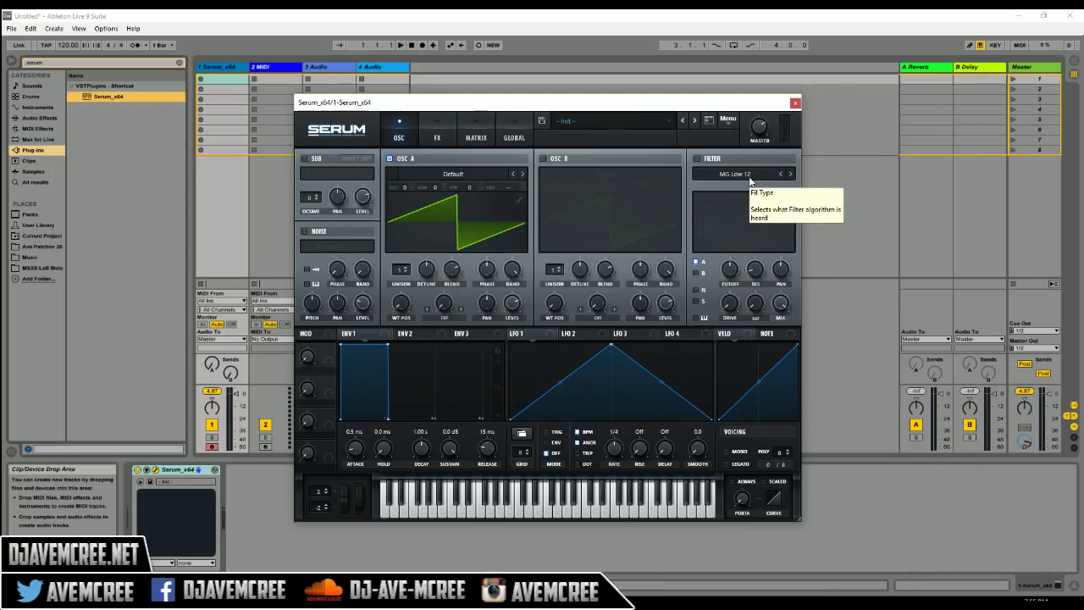
click(388, 158)
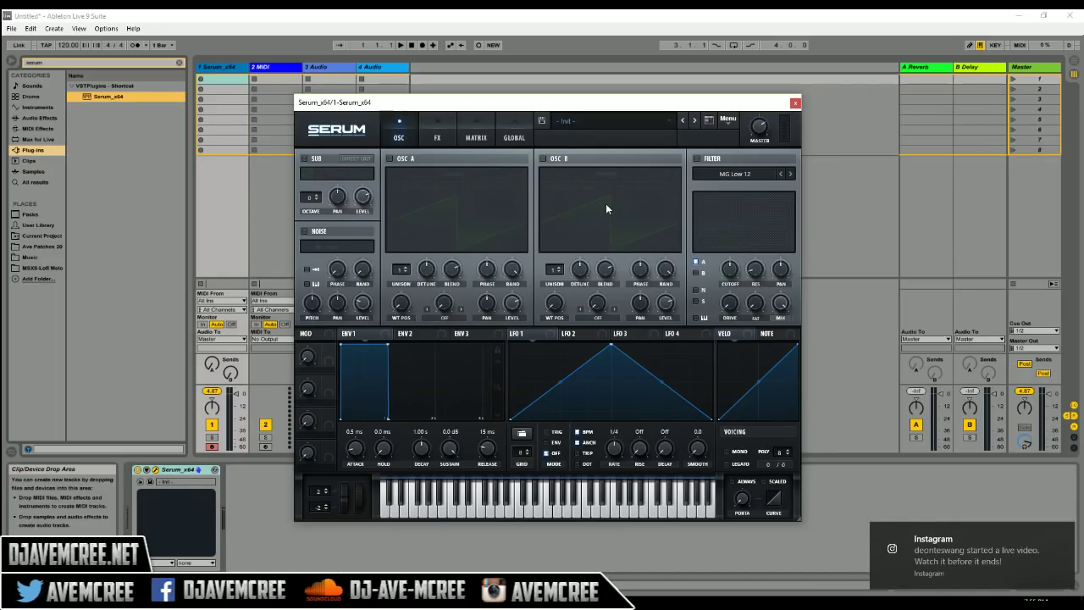
click(304, 230)
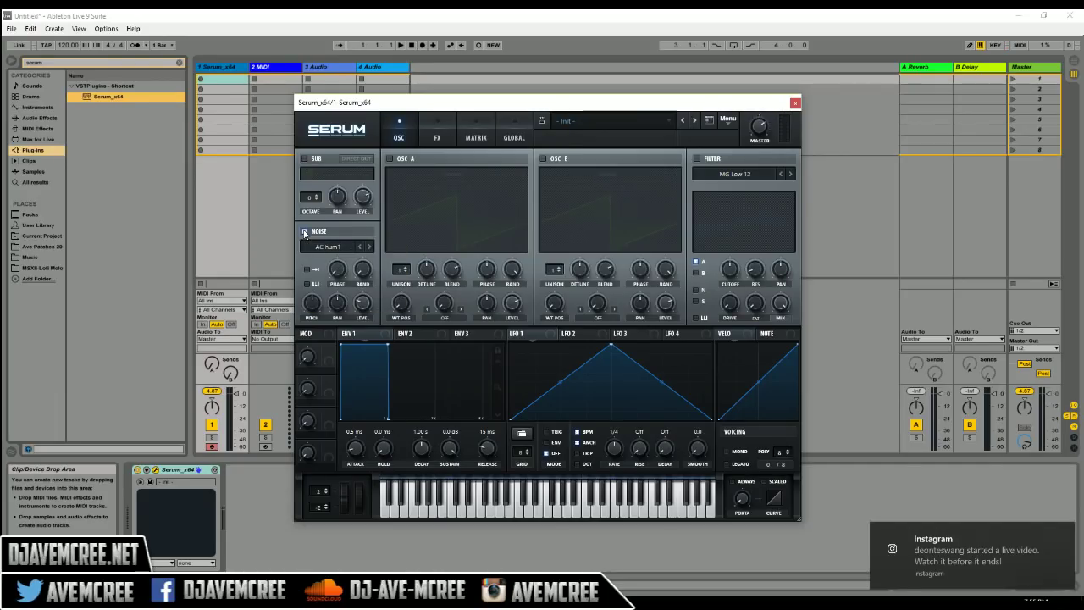
click(368, 247)
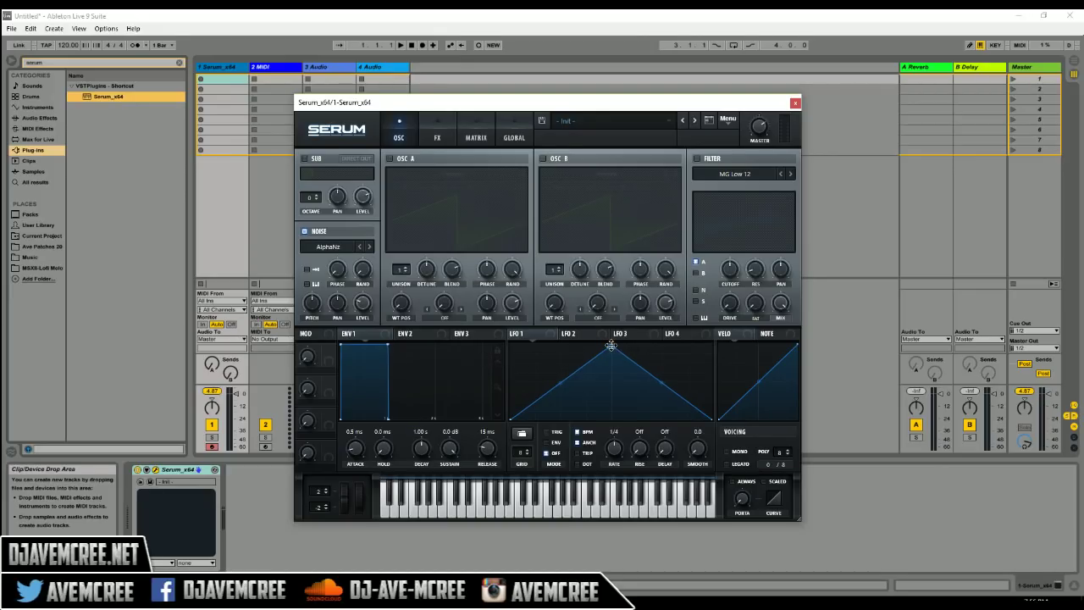
Step: Reshape the LFO 1 graph into a fast drop, a second sharp spike, and a concave decay to zero
drag(611, 345, 509, 344)
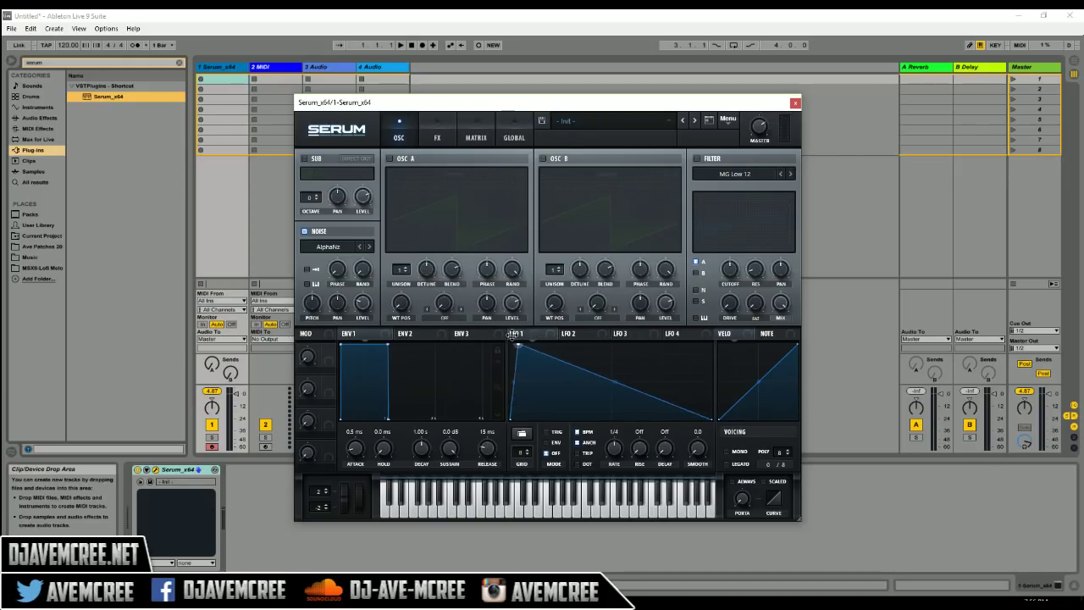
double_click(547, 370)
drag(547, 370, 535, 421)
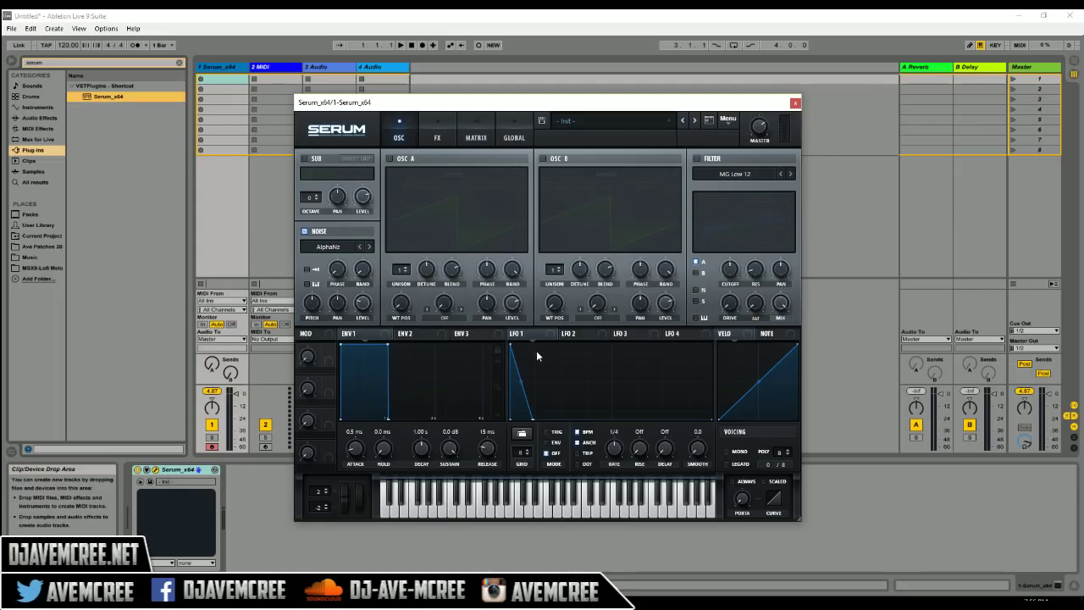
double_click(552, 407)
drag(552, 407, 532, 341)
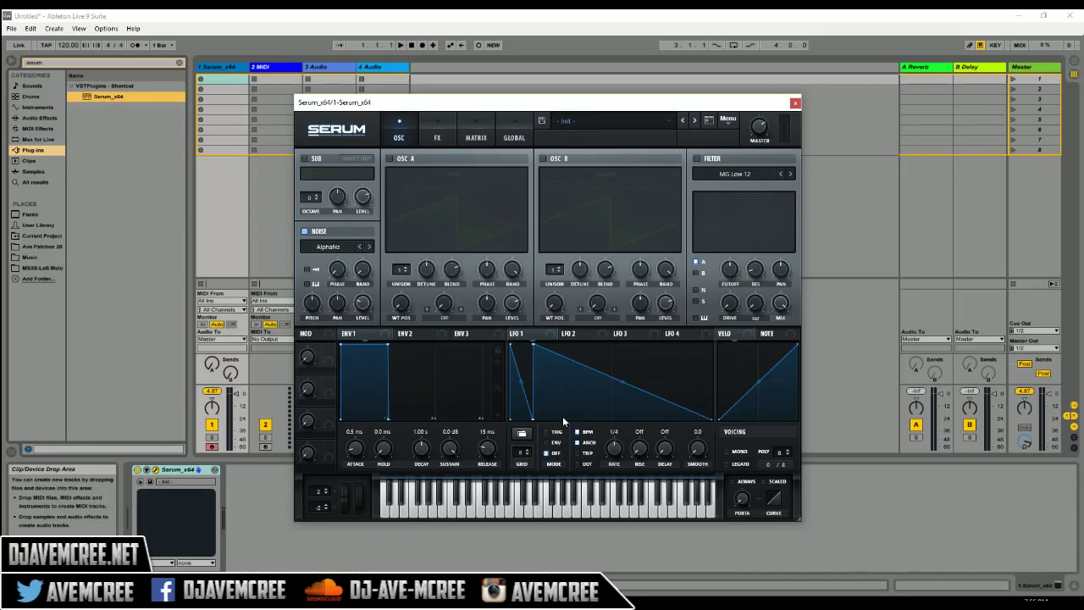
double_click(579, 392)
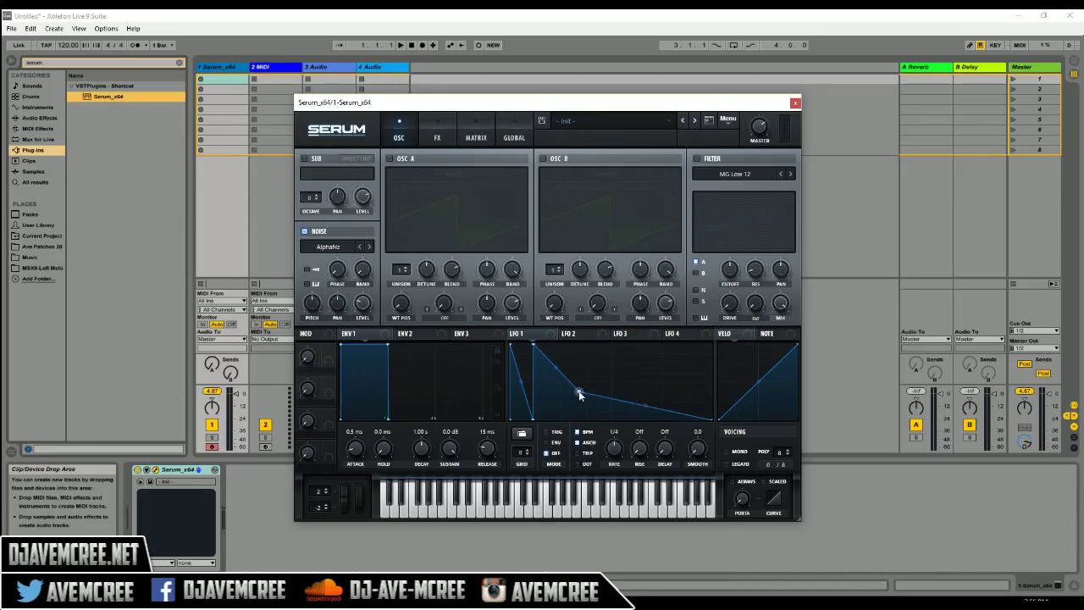
drag(579, 392, 558, 420)
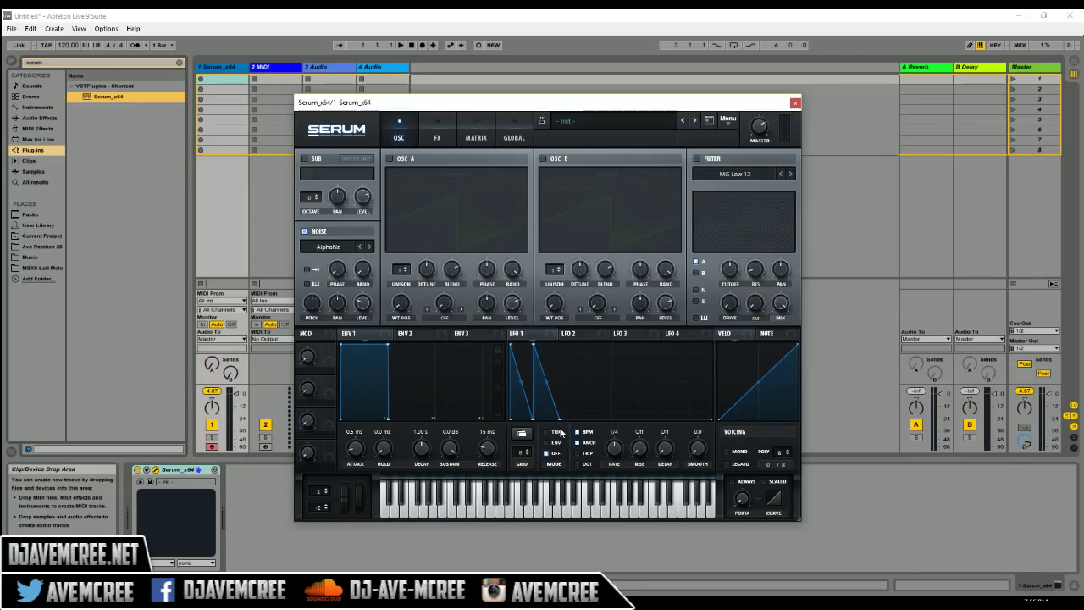
double_click(573, 363)
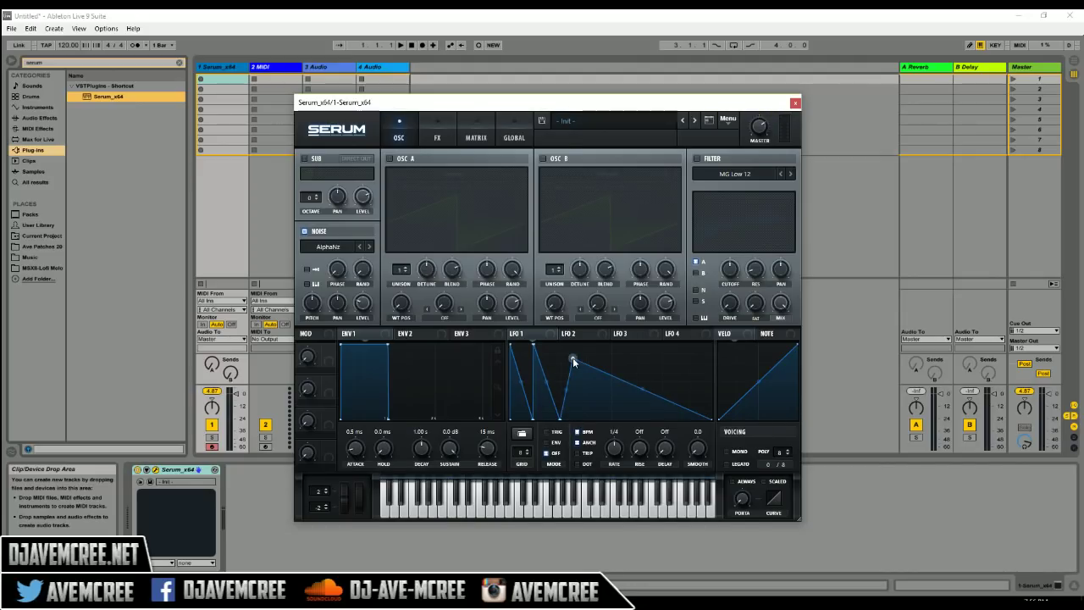
drag(574, 363, 560, 344)
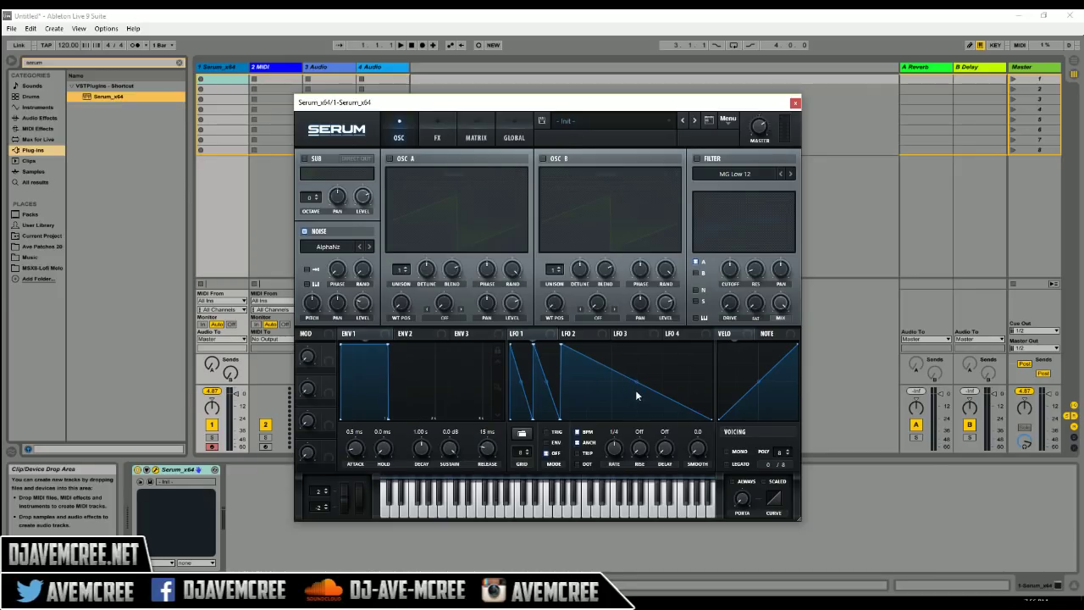
drag(638, 386, 627, 395)
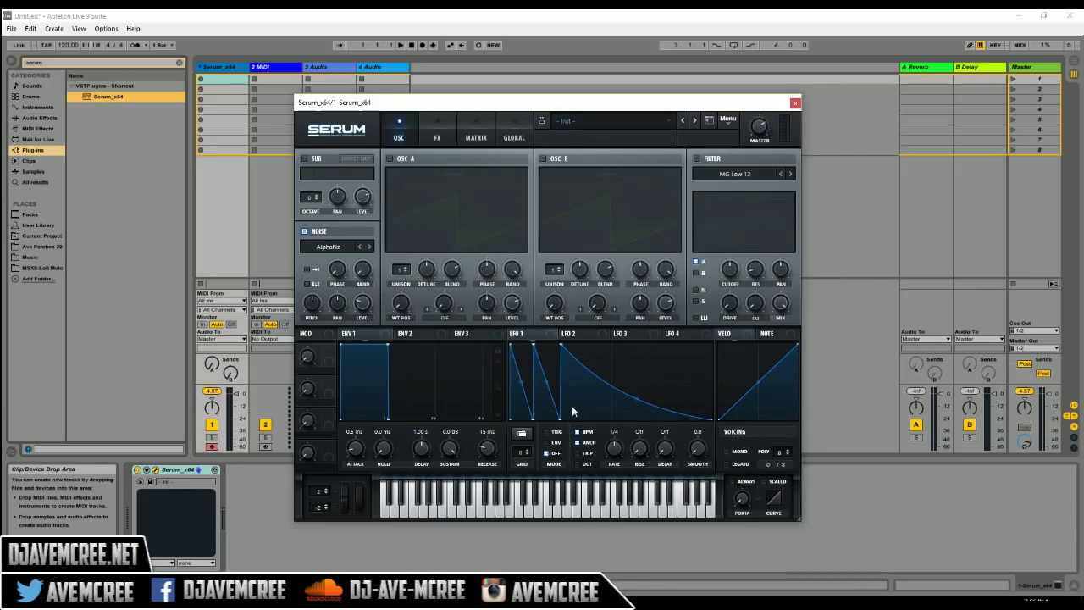
Step: Put LFO 1 in ENV mode and disable BPM sync so it runs freely at 6.3 Hz
click(551, 442)
click(577, 433)
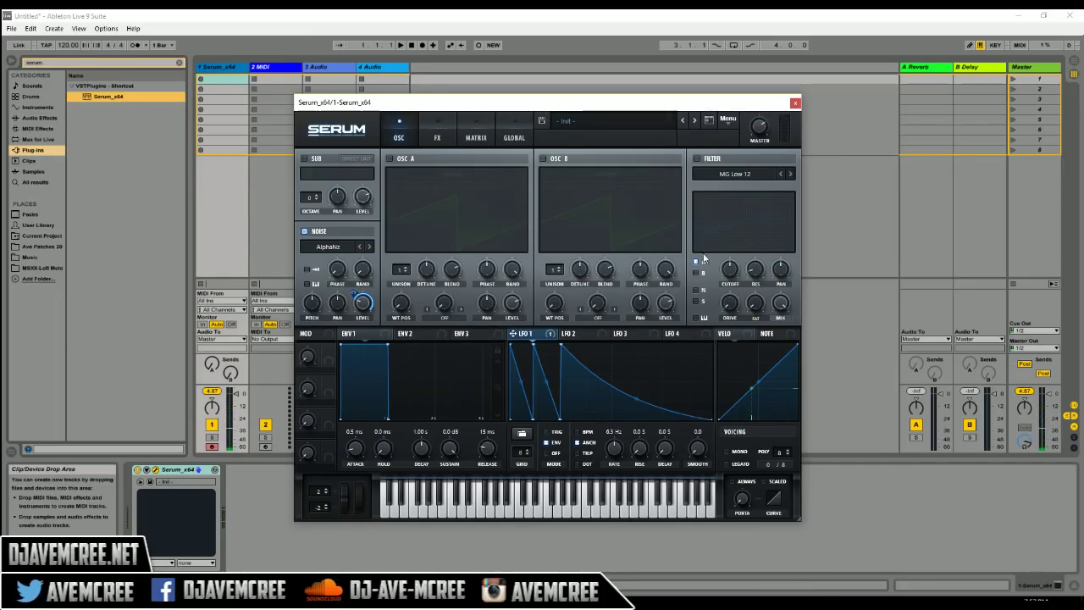
Step: Enable the filter on the noise oscillator in Band 12 mode, with drive about 71% and cutoff about 1047 Hz
click(698, 158)
click(697, 290)
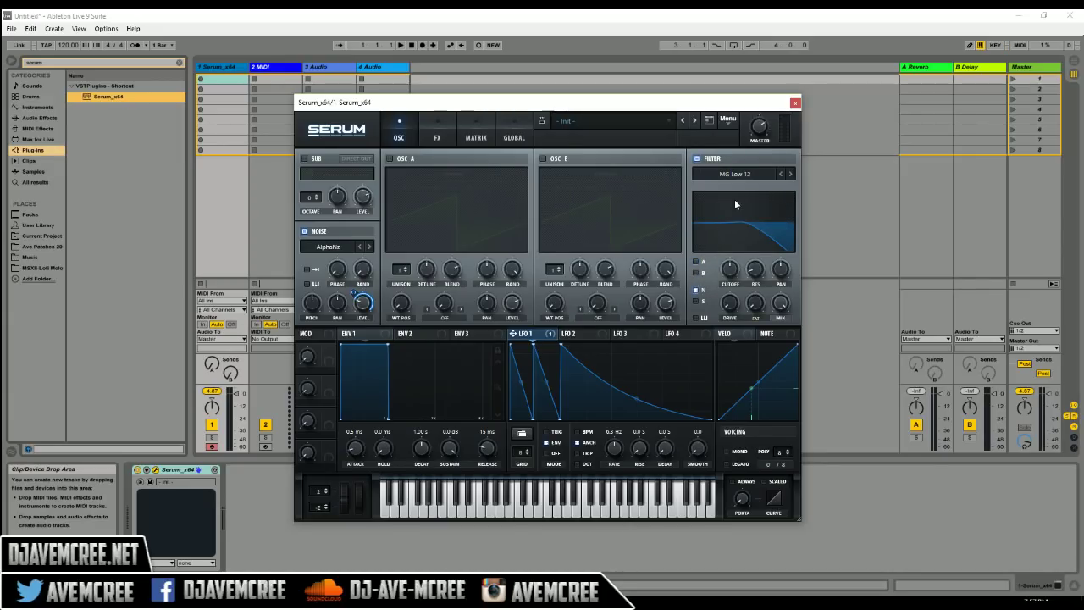
click(746, 178)
mouse_move(726, 186)
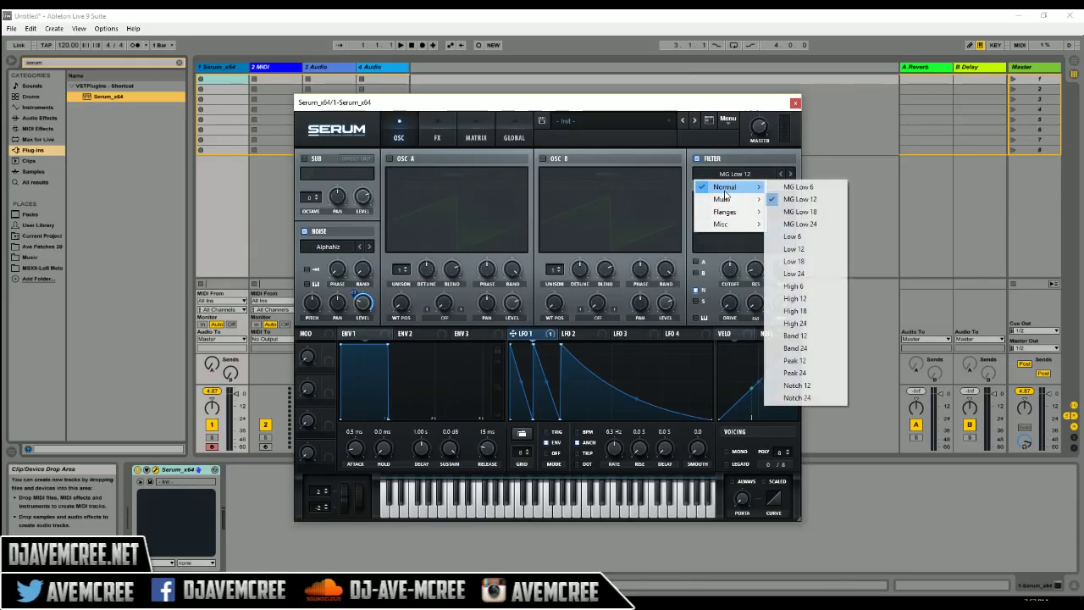
click(795, 339)
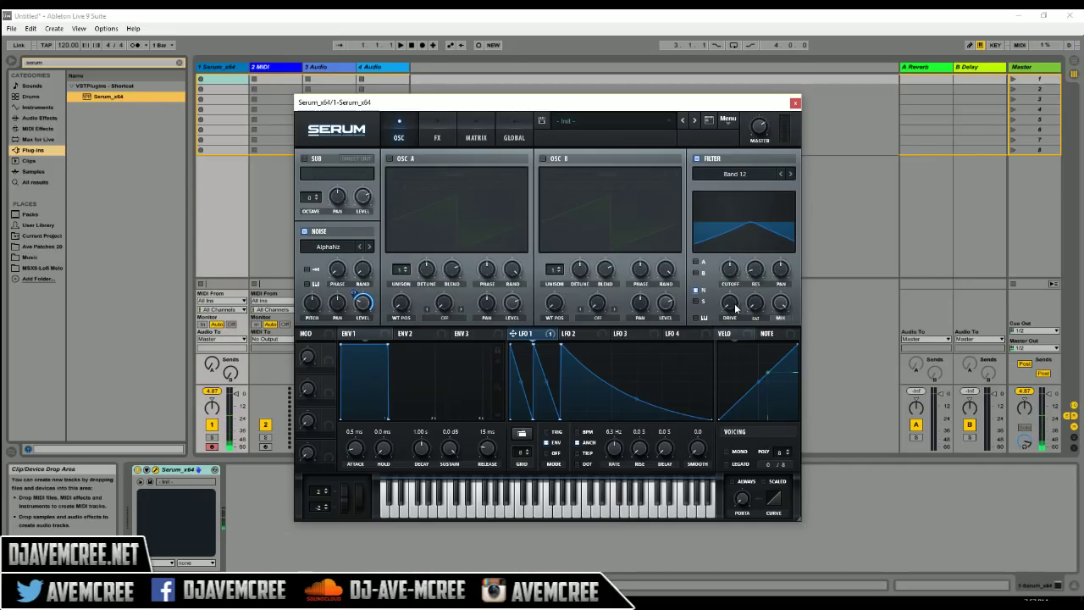
drag(736, 246, 750, 228)
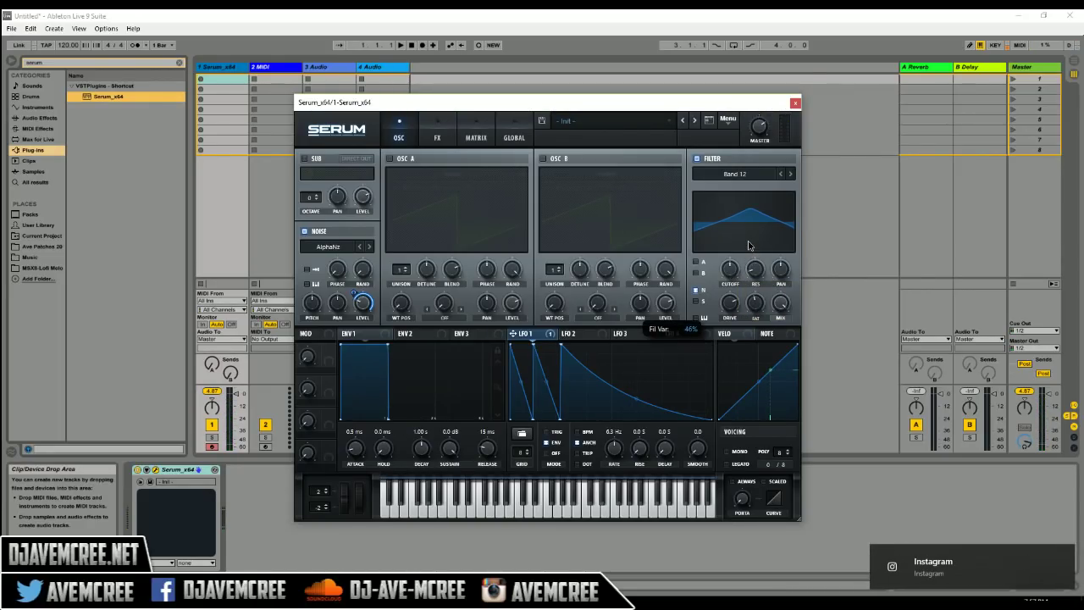
drag(732, 272, 730, 258)
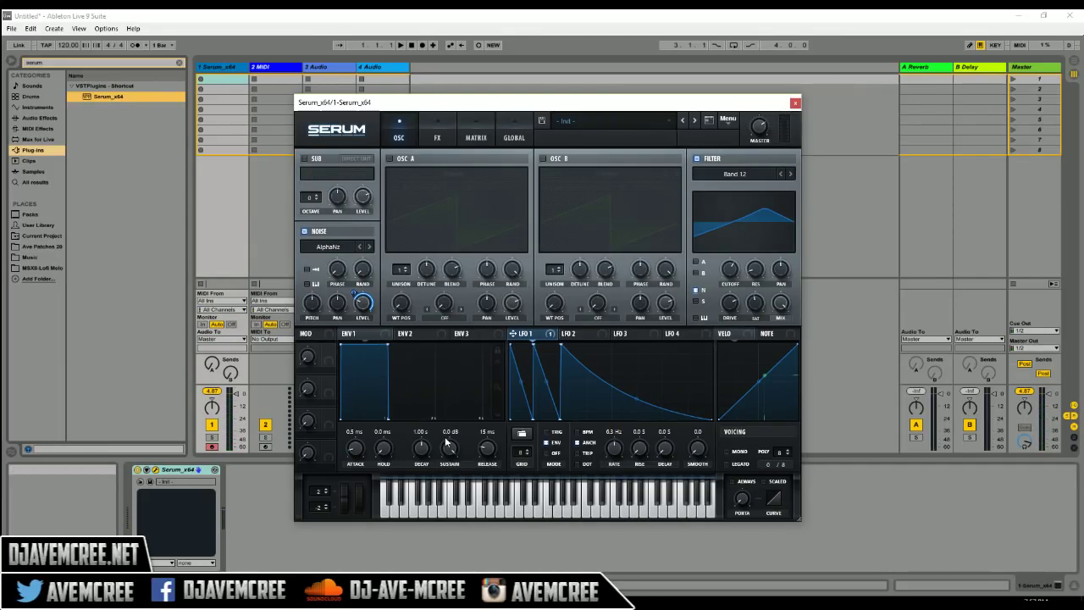
Step: Set ENV1 sustain to -inf dB, with decay and release both around 200 ms
drag(446, 441, 448, 457)
double_click(449, 456)
drag(449, 448, 449, 491)
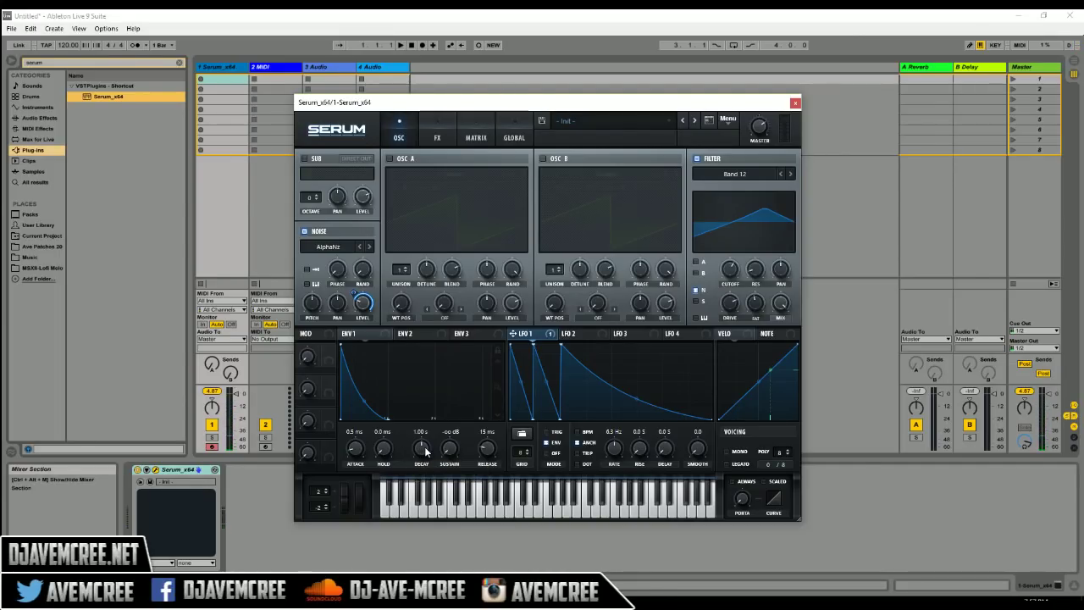
drag(425, 451, 427, 463)
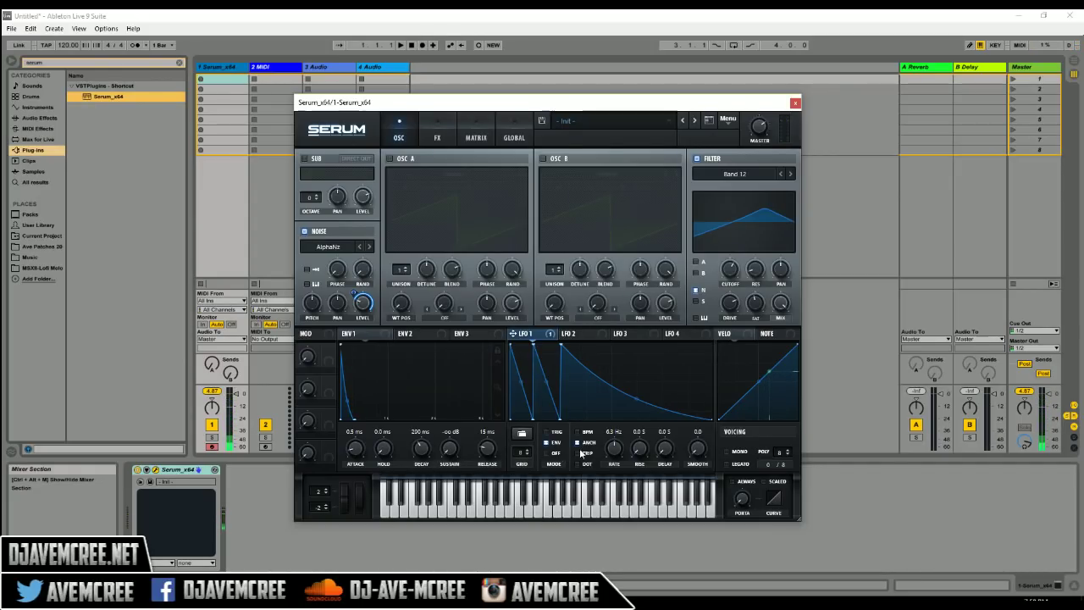
drag(487, 449, 485, 432)
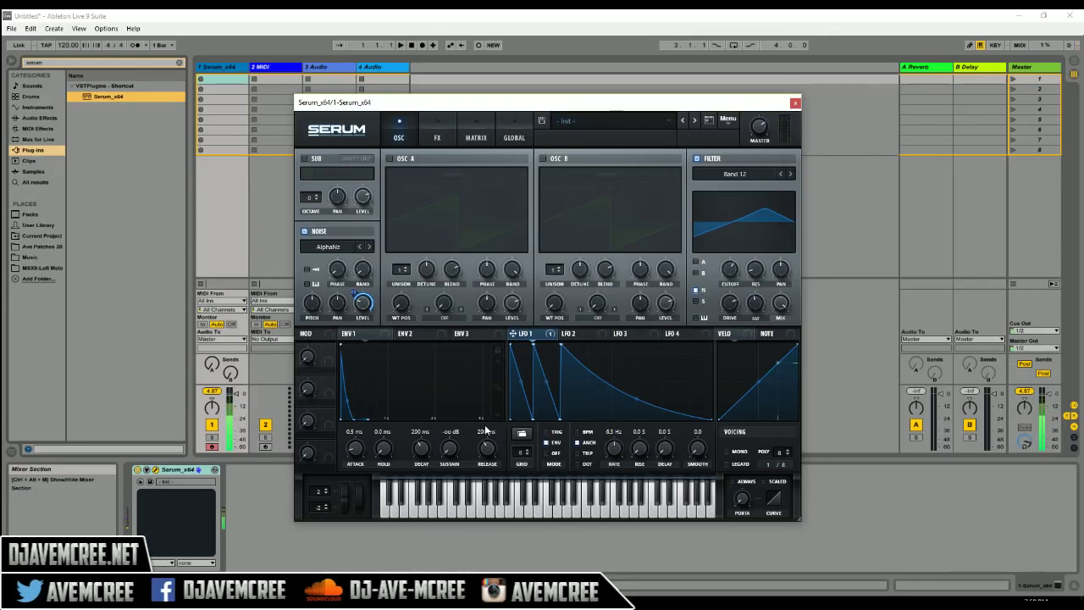
Step: Enable MONO voicing and nudge the filter cutoff back near 1 kHz
click(727, 452)
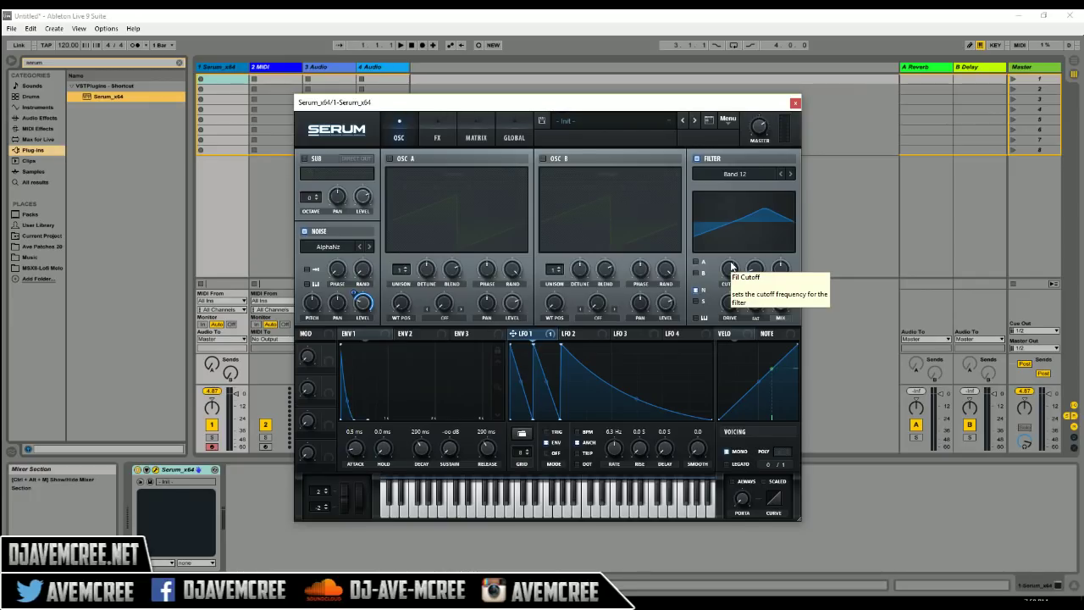
drag(733, 272, 735, 279)
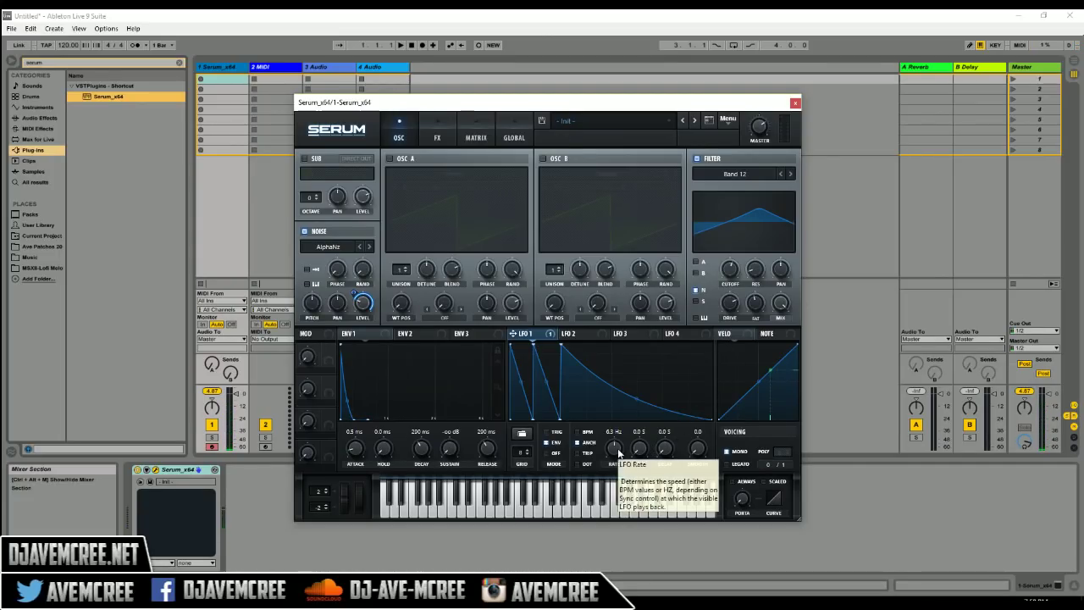
Step: Raise the LFO 1 rate to 13.0 Hz and settle the filter cutoff around 1161 Hz
drag(618, 448, 617, 434)
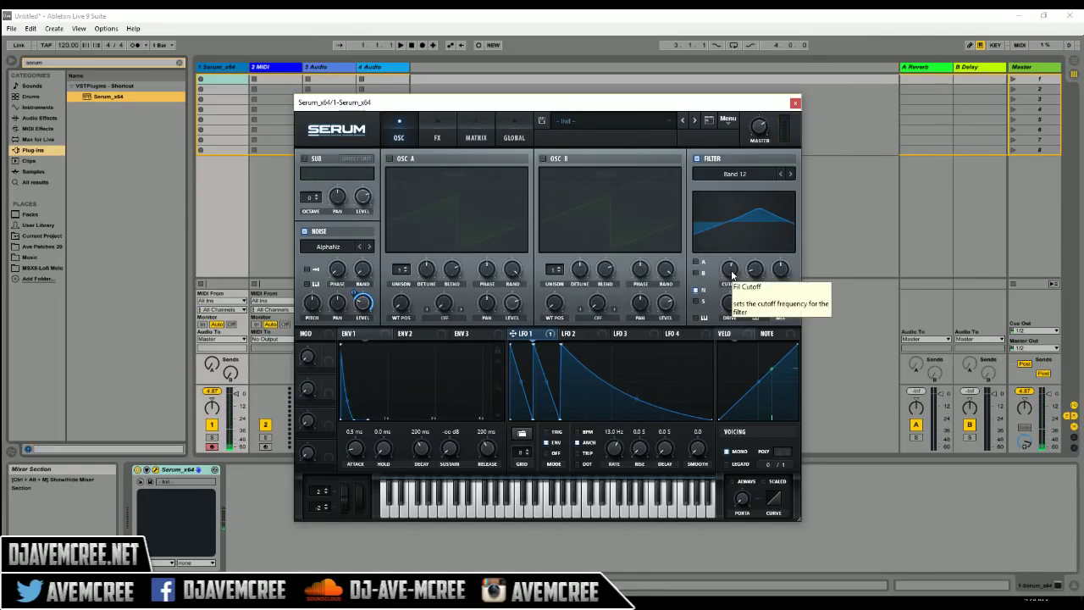
drag(733, 273, 734, 268)
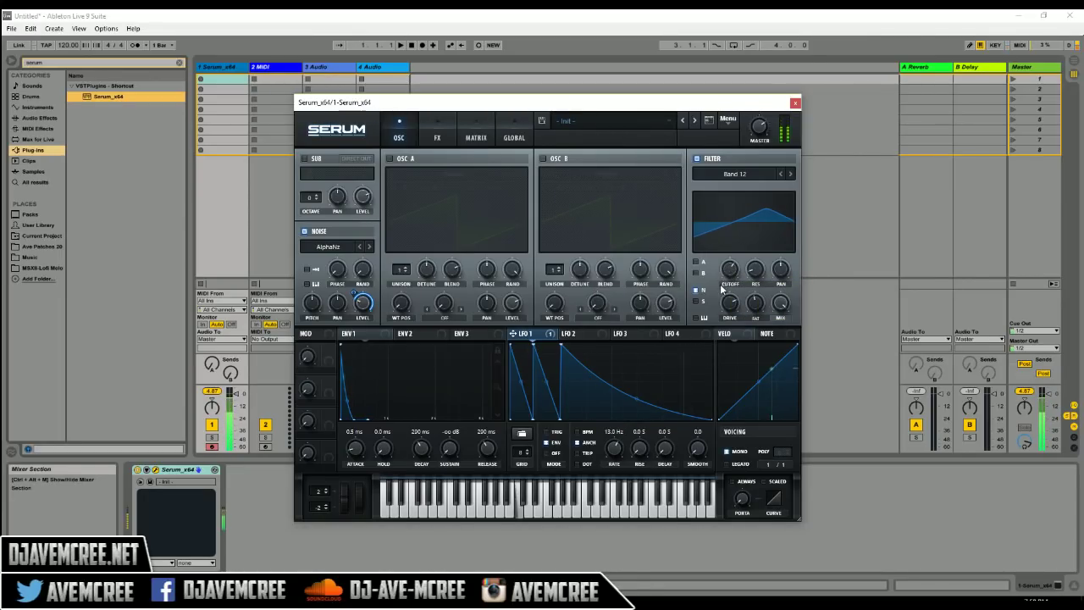
drag(736, 272, 749, 327)
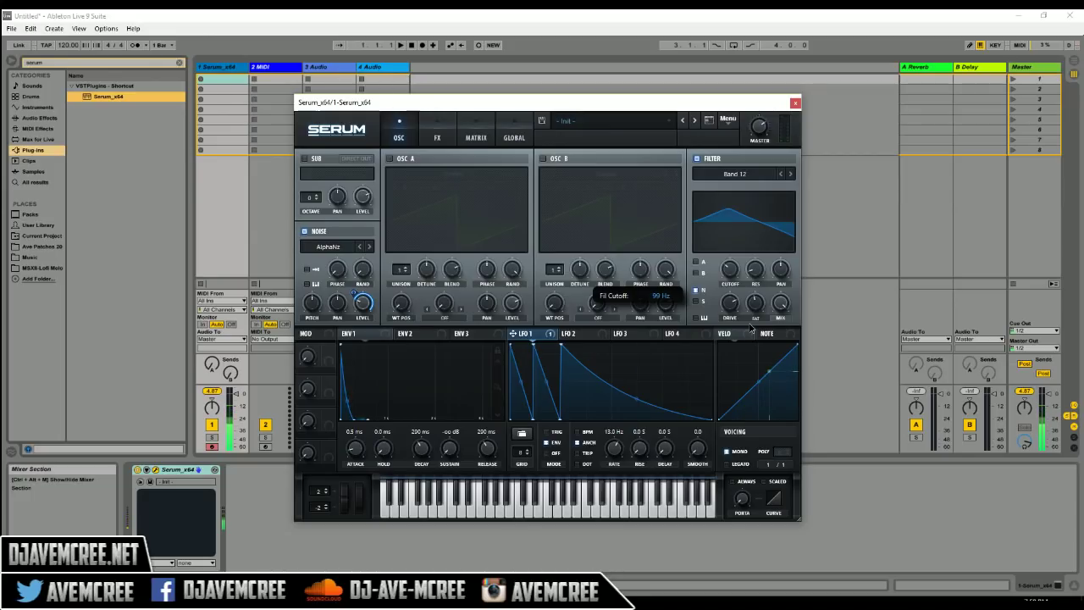
drag(750, 327, 743, 279)
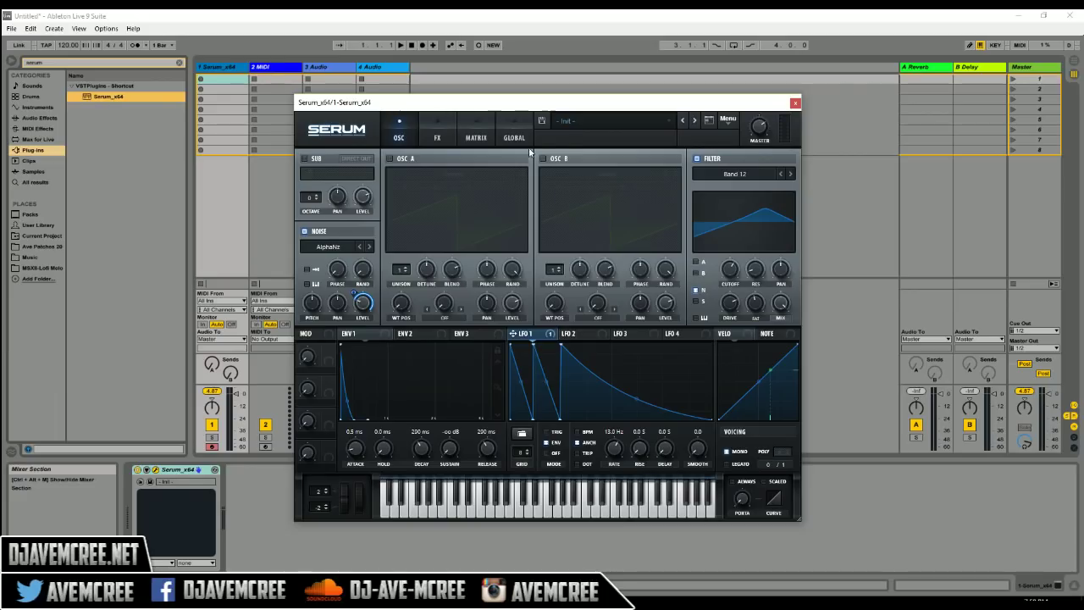
Step: Enable Reverb on the FX page and set its size to about 6%
click(437, 130)
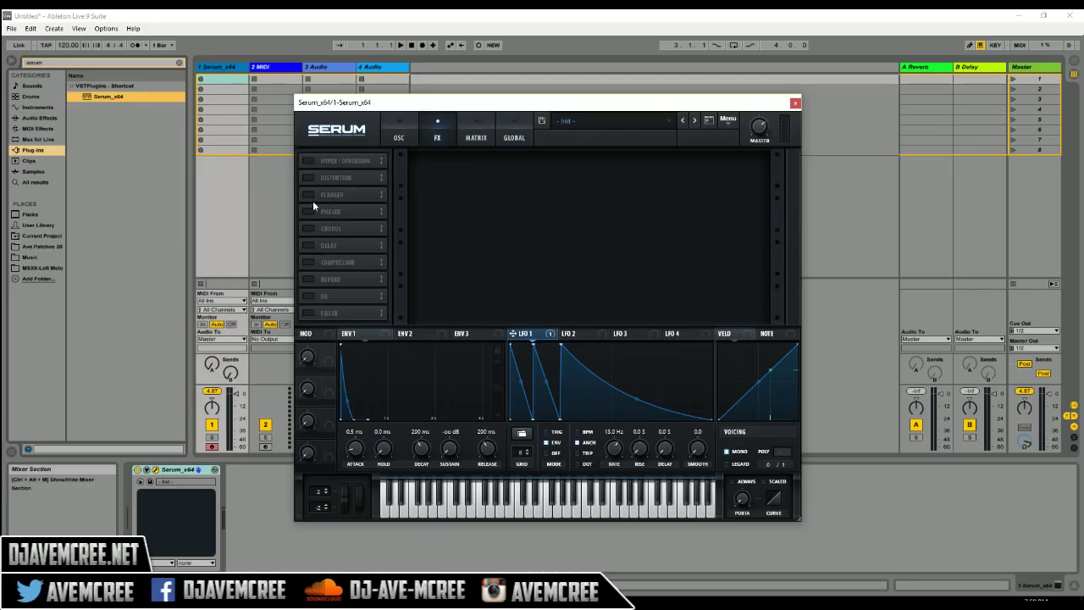
click(307, 279)
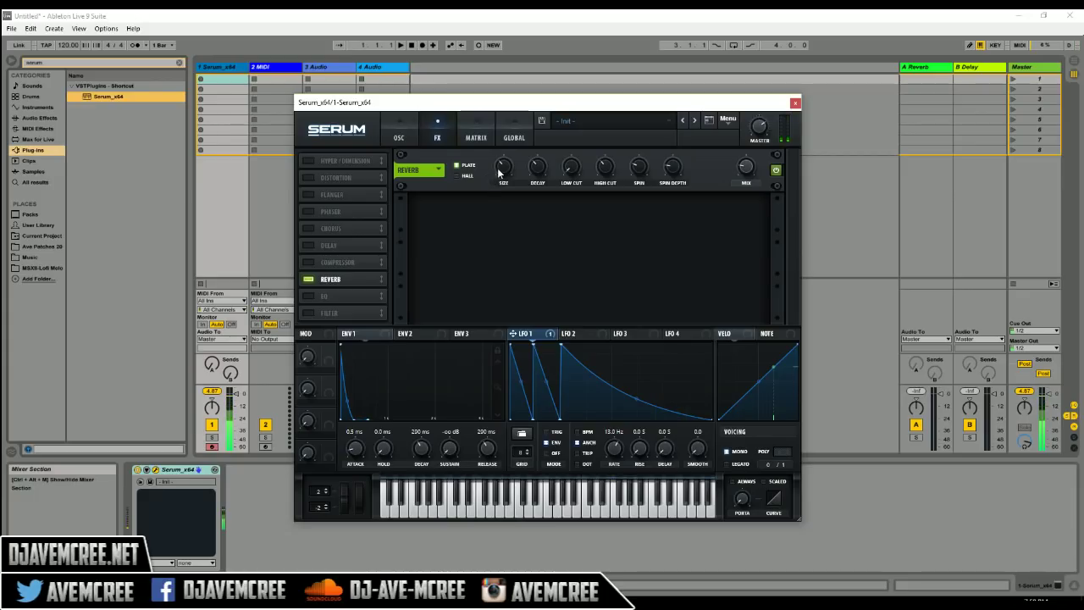
mouse_move(503, 167)
drag(505, 187, 517, 224)
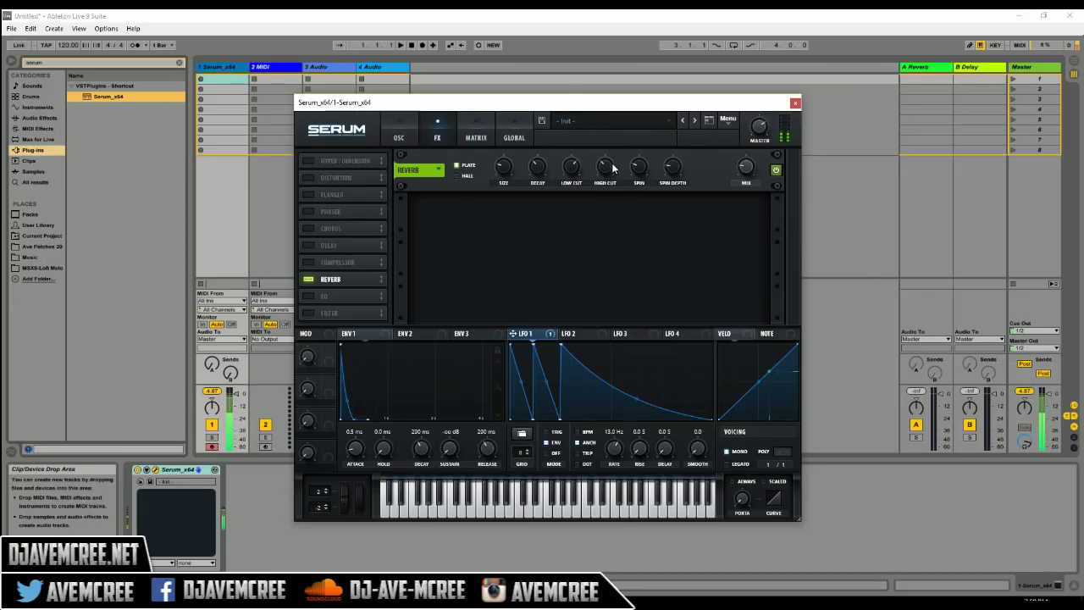
Step: Turn on Hyper/Dimension alongside the reverb and return to the OSC page
click(307, 160)
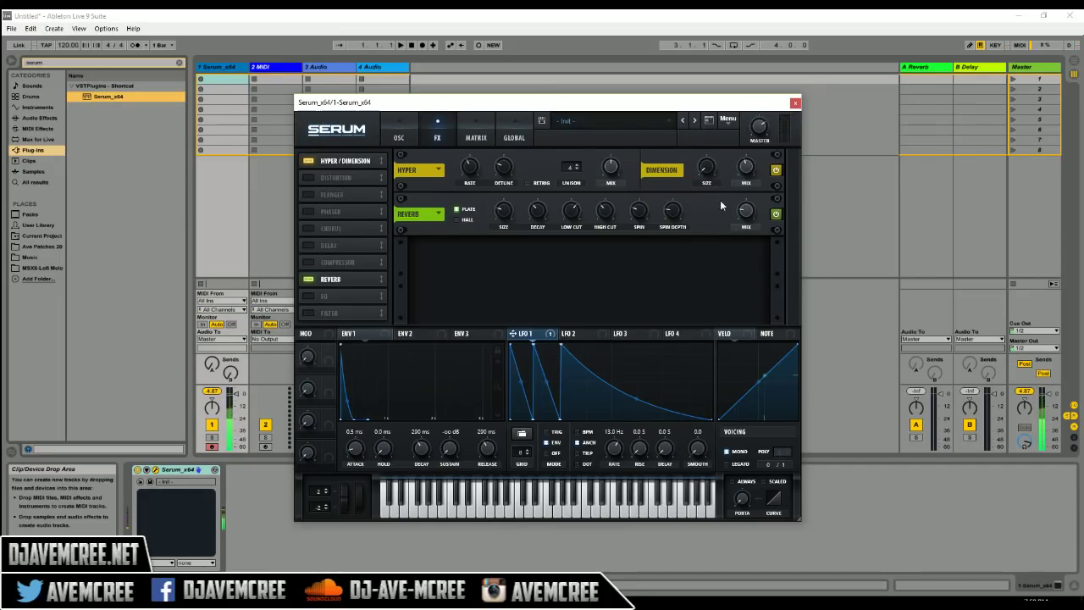
mouse_move(573, 167)
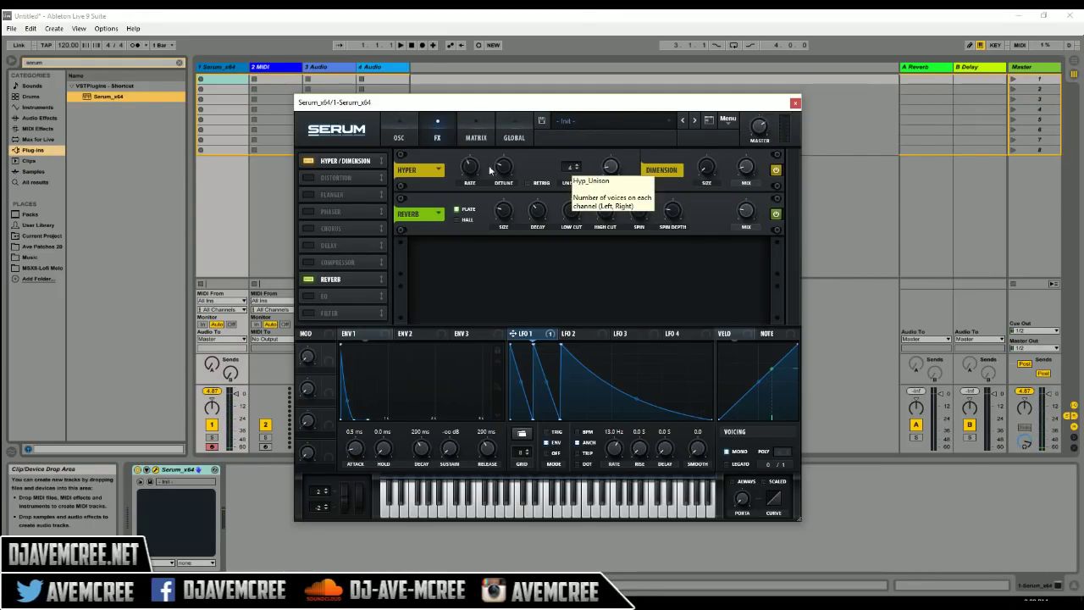
click(405, 132)
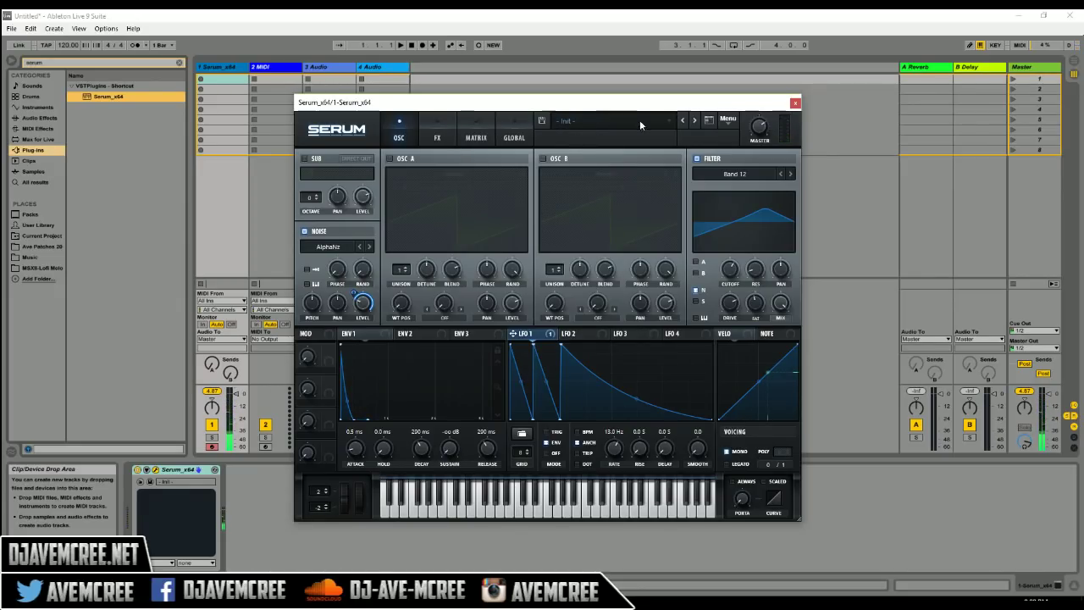
Step: Turn off the Dimension and Reverb effects and lower the LFO 1 rate to about 5 Hz
click(438, 120)
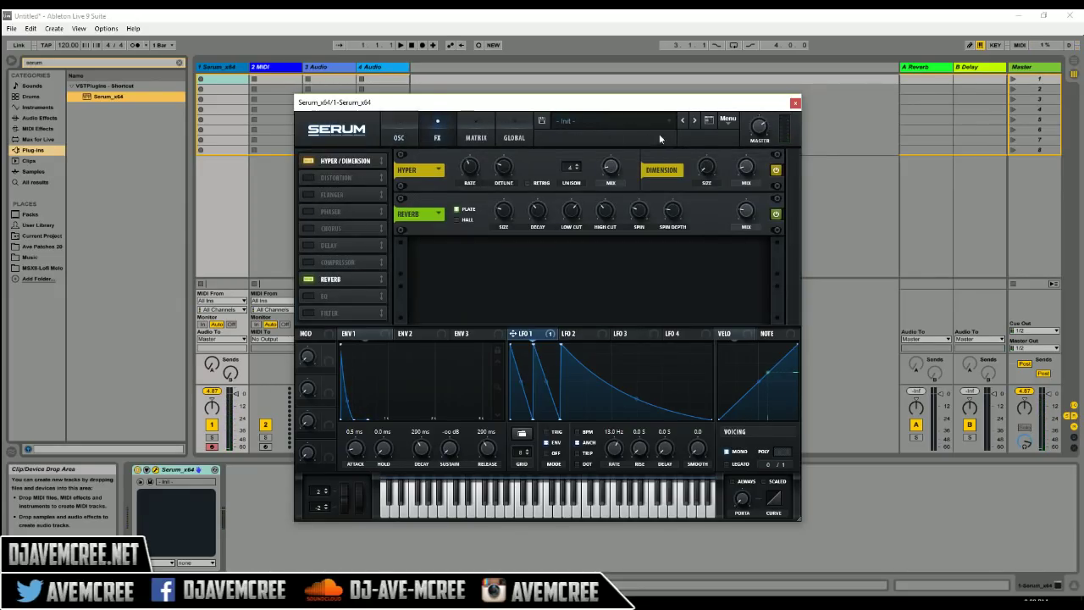
click(773, 170)
click(775, 214)
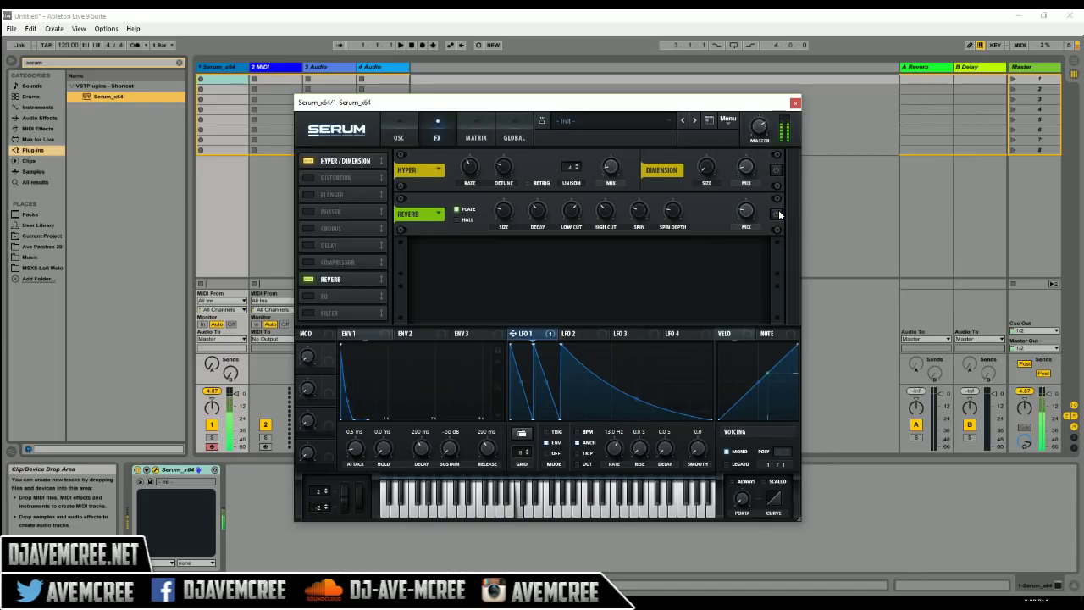
drag(615, 455, 614, 466)
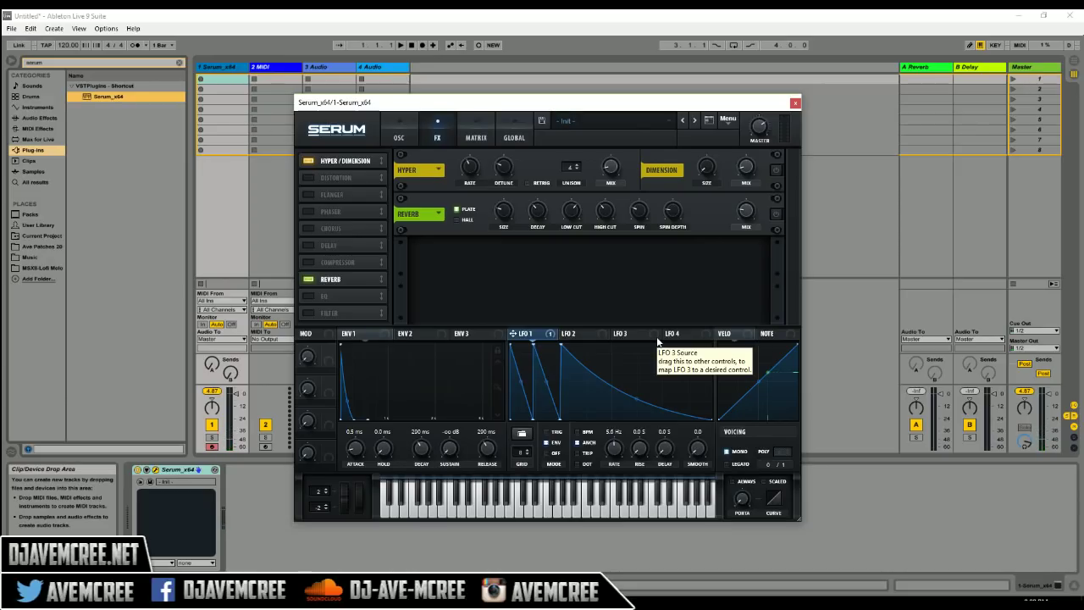
Step: Switch Serum back to the OSC page showing the AlphaNz noise and Band 12 filter
click(400, 125)
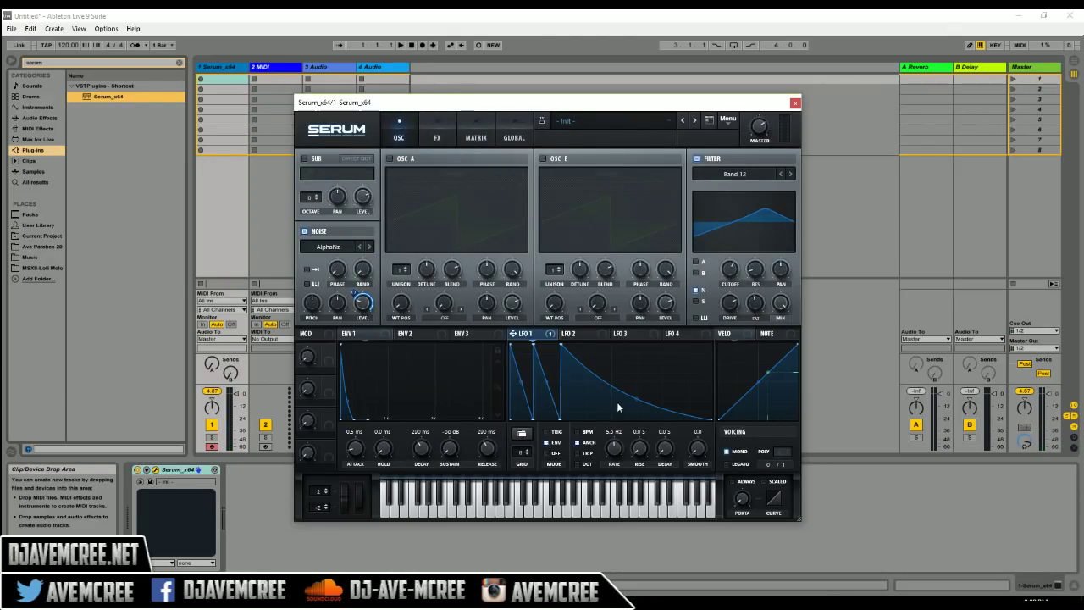